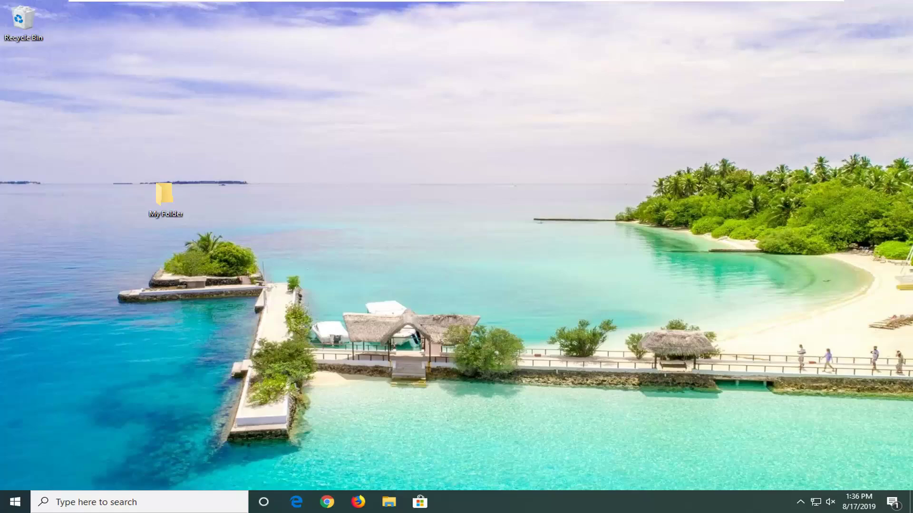
Step: In My Folder's advanced security settings, change the owner to the verified MDTech account
right_click(163, 200)
left_click(197, 375)
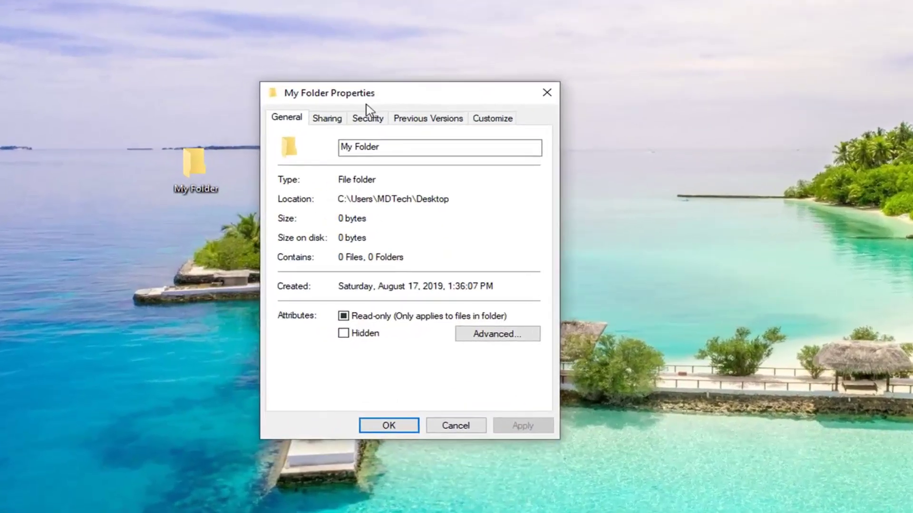
left_click(371, 118)
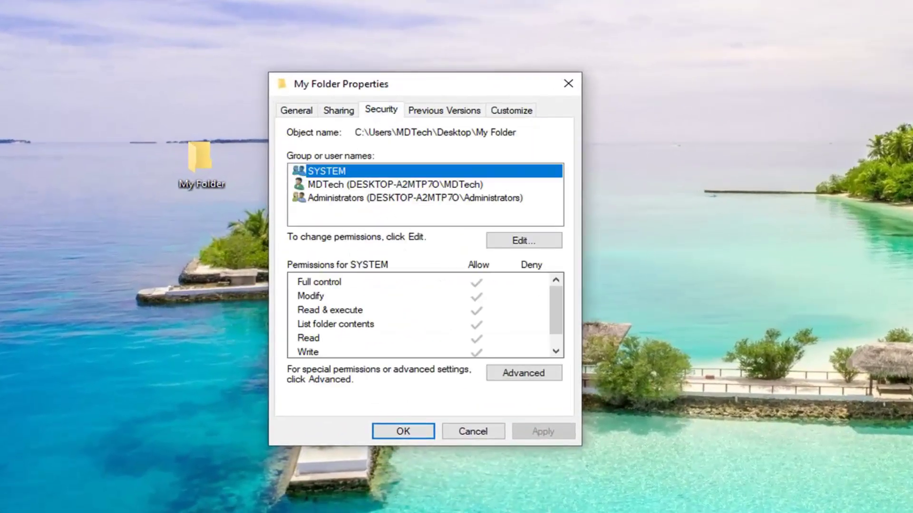
left_click(522, 372)
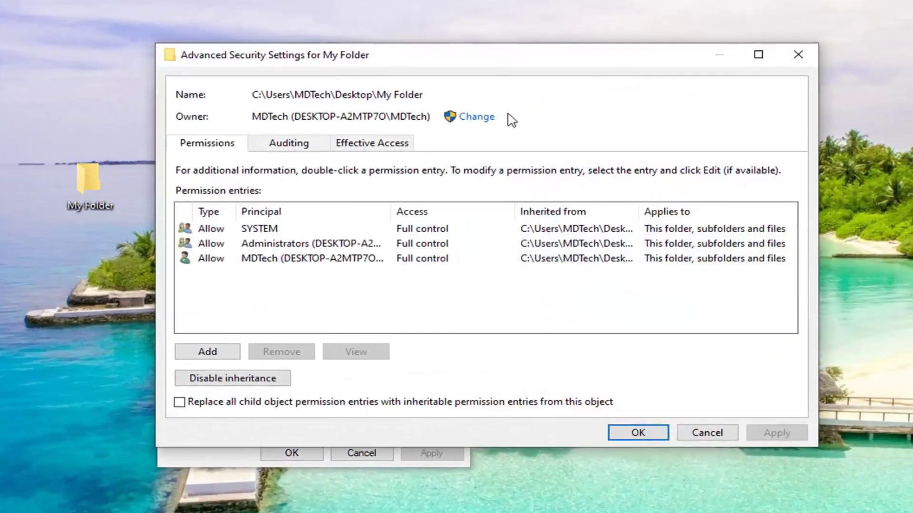
left_click(475, 119)
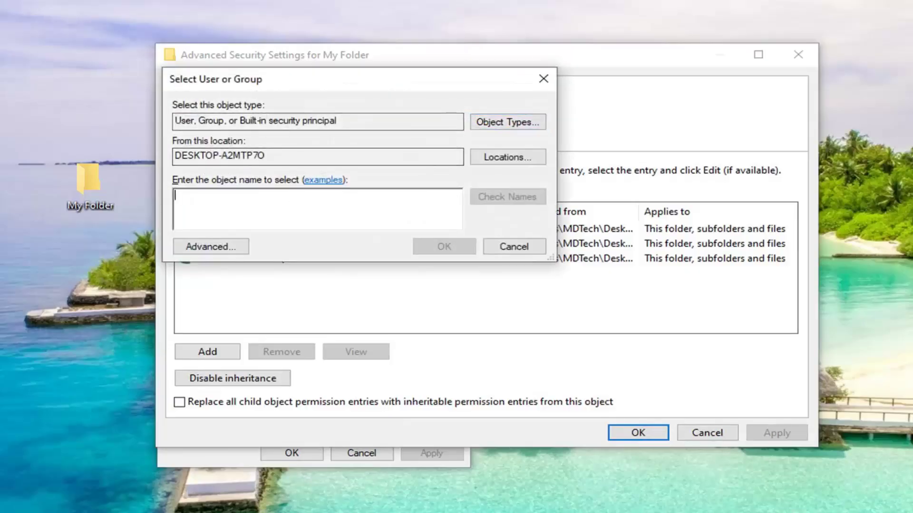
type("MDTech")
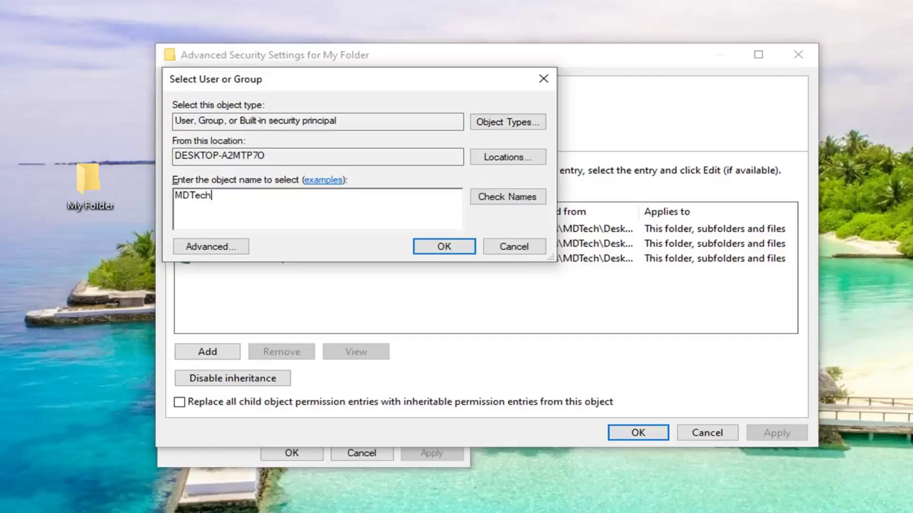
left_click(518, 198)
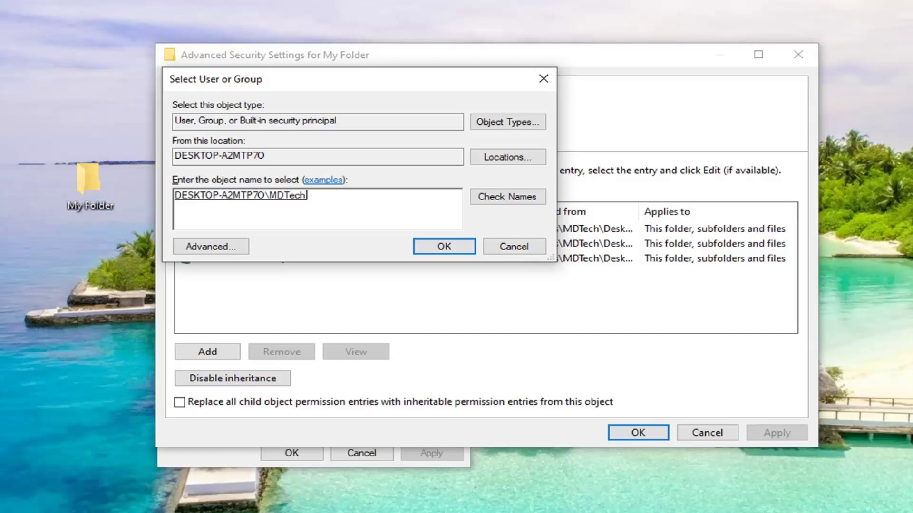
left_click(437, 249)
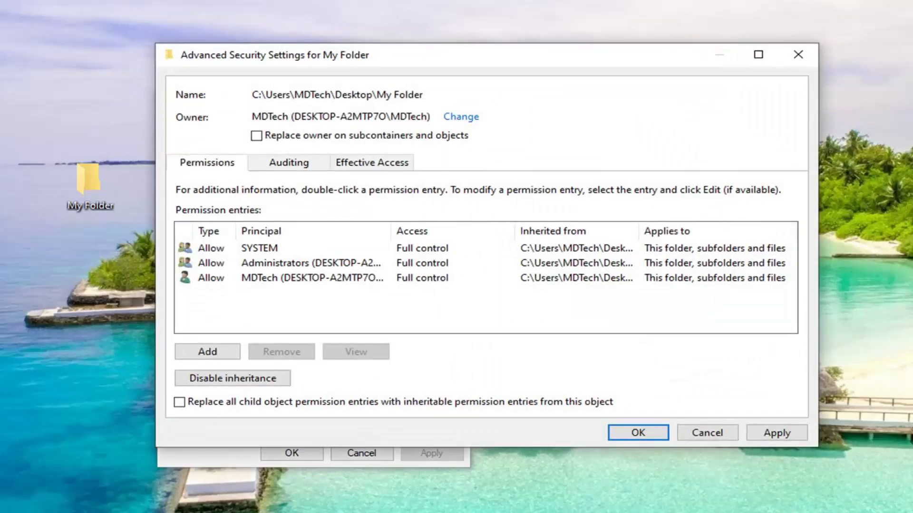
Step: Replace the owner on subcontainers and all child permission entries, and confirm for descendants
left_click(256, 136)
left_click(199, 405)
left_click(631, 434)
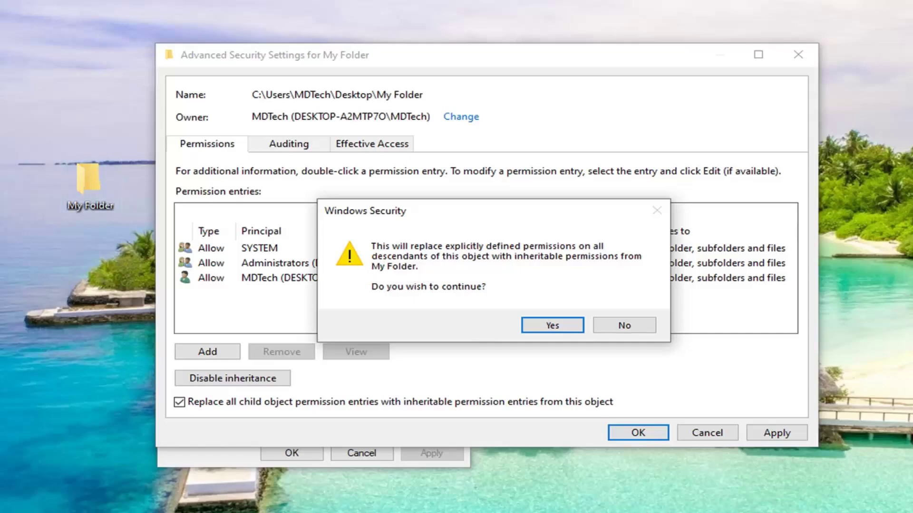
left_click(547, 327)
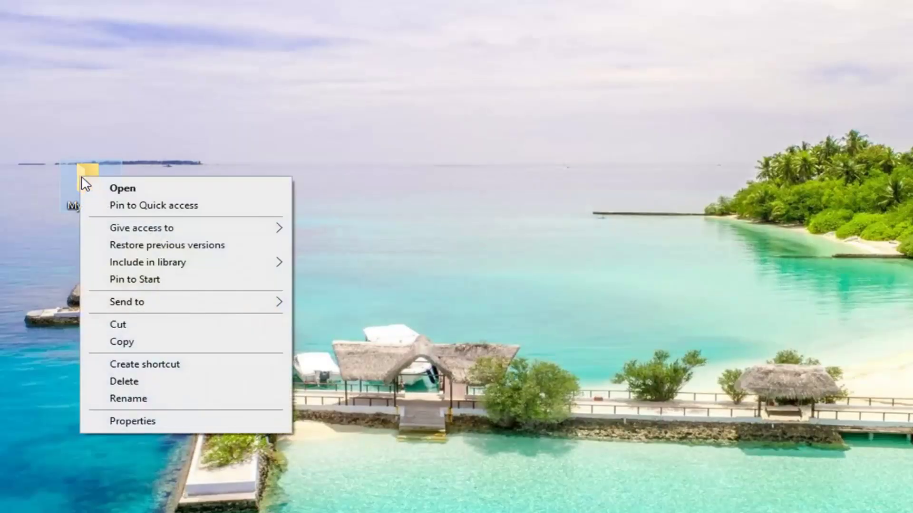
Step: Reopen My Folder's Properties and go to its advanced security settings
left_click(142, 425)
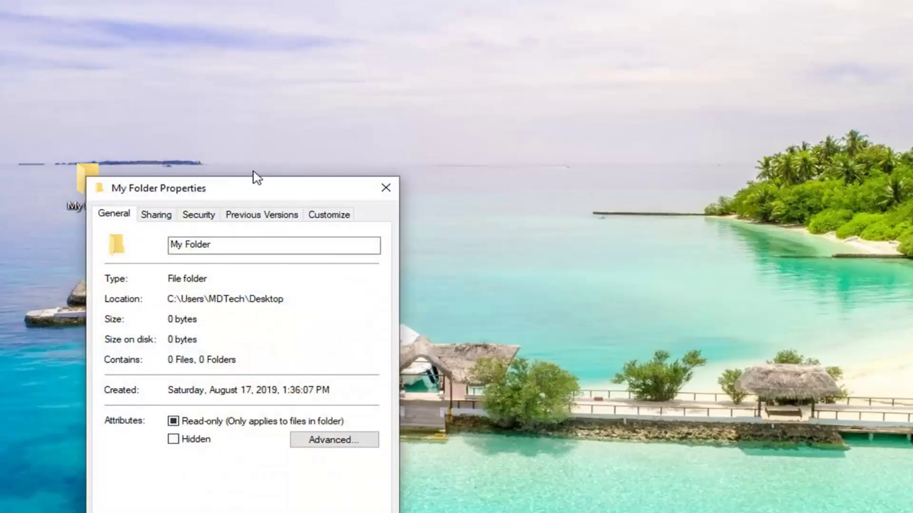
left_click_drag(256, 188, 343, 117)
left_click(289, 142)
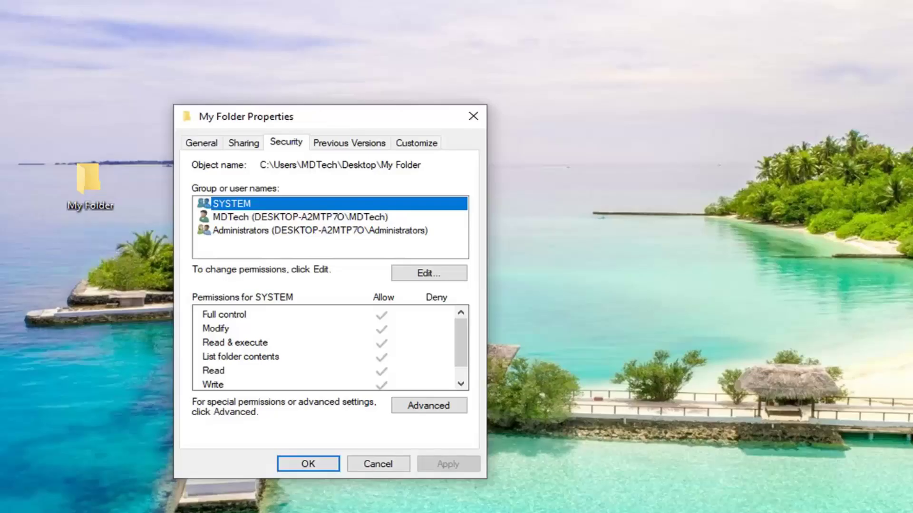
left_click(429, 405)
Step: Add a permission entry for the verified Everyone principal with Full control, and save it
left_click(209, 351)
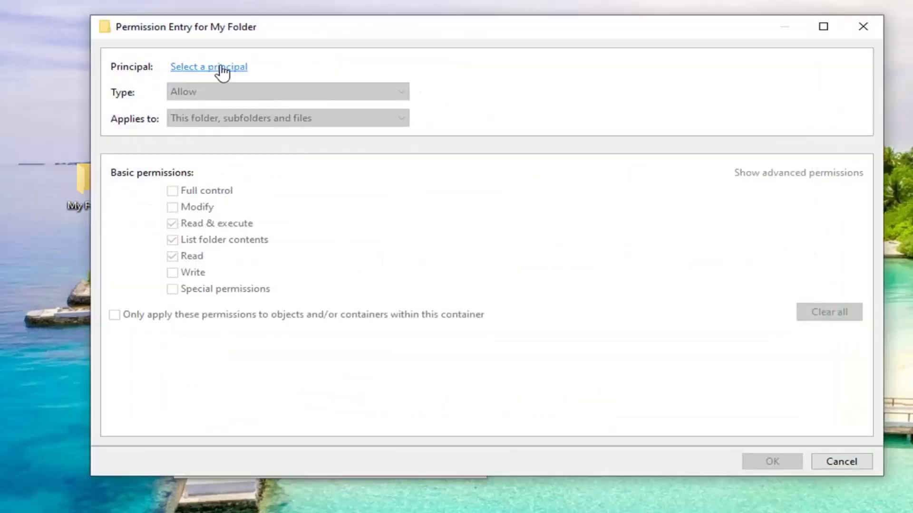
left_click(218, 72)
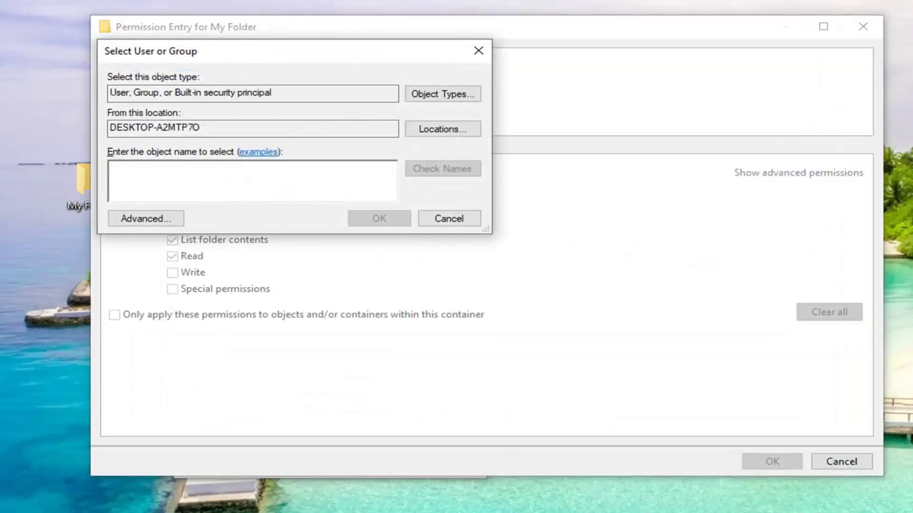
type("Everyone")
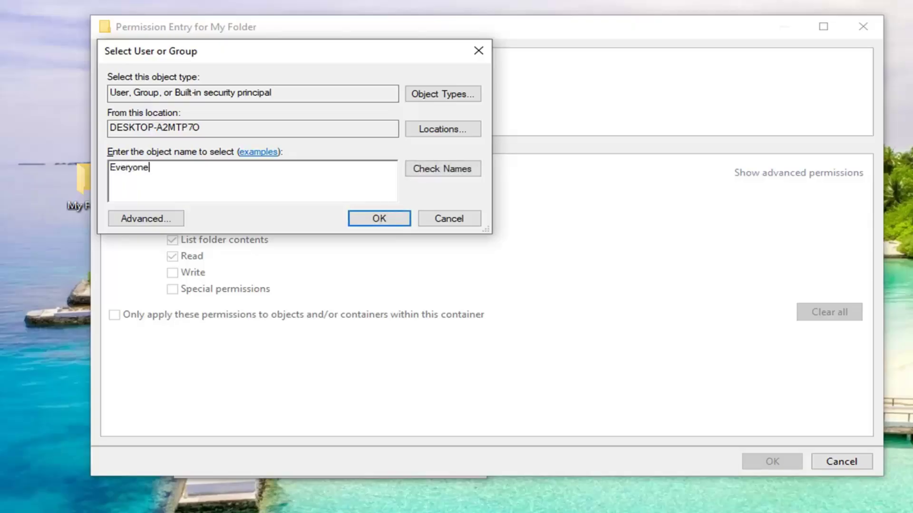
left_click(448, 178)
left_click(388, 218)
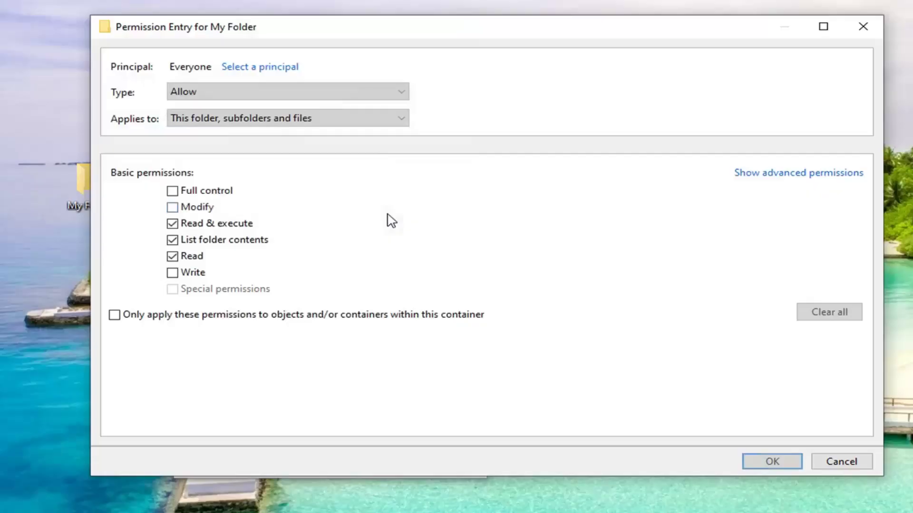
left_click(172, 205)
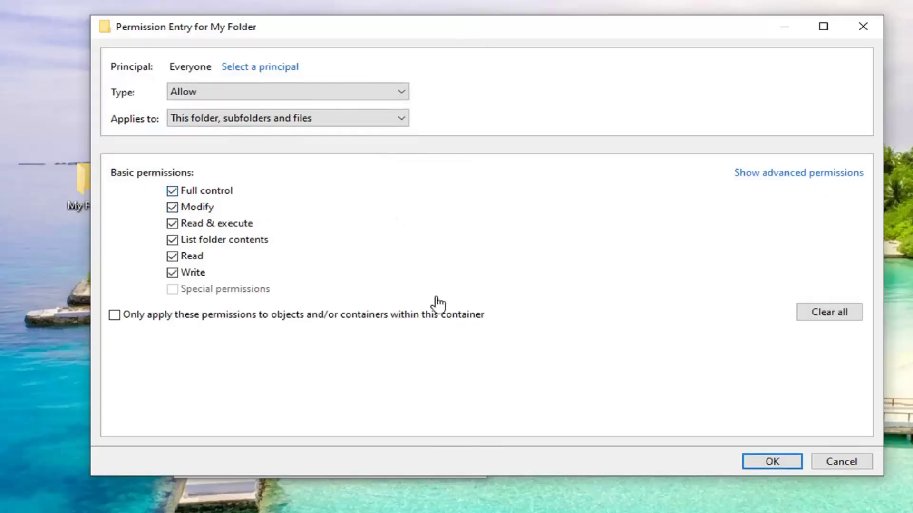
left_click(769, 463)
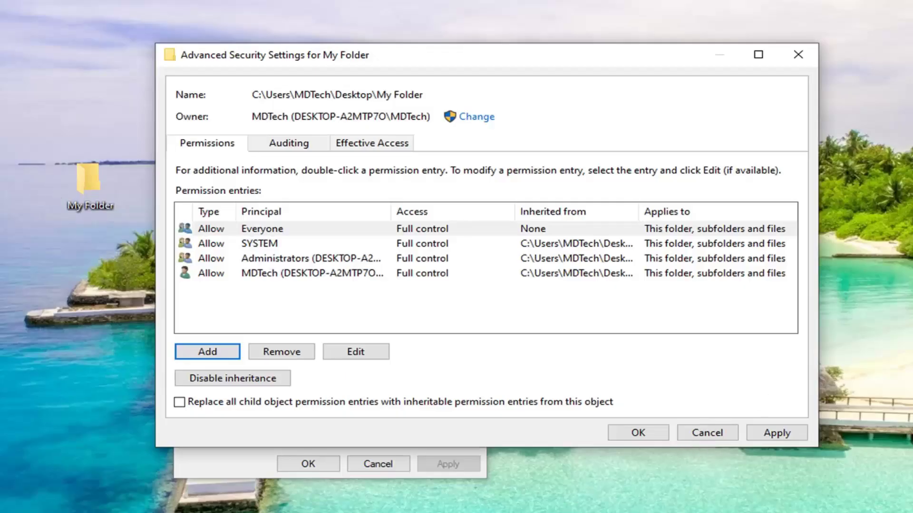
Step: Accept and close the Advanced Security Settings with OK
left_click(635, 435)
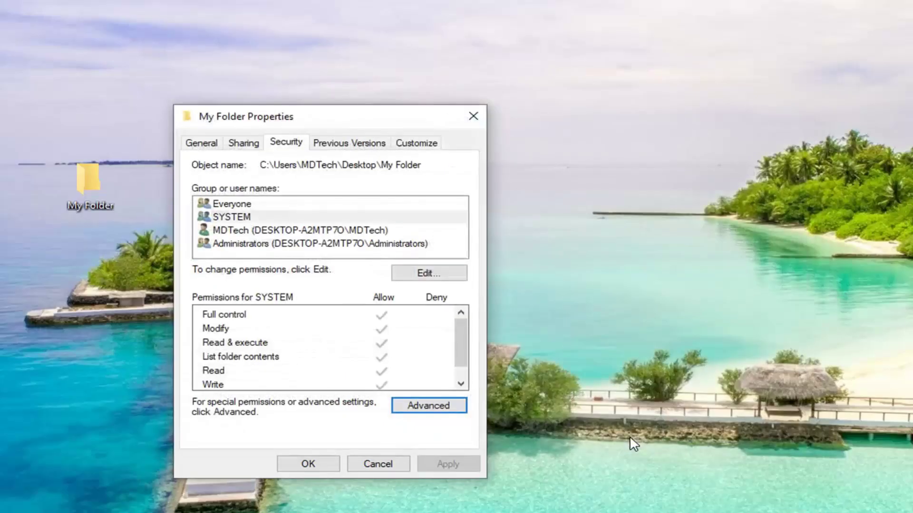